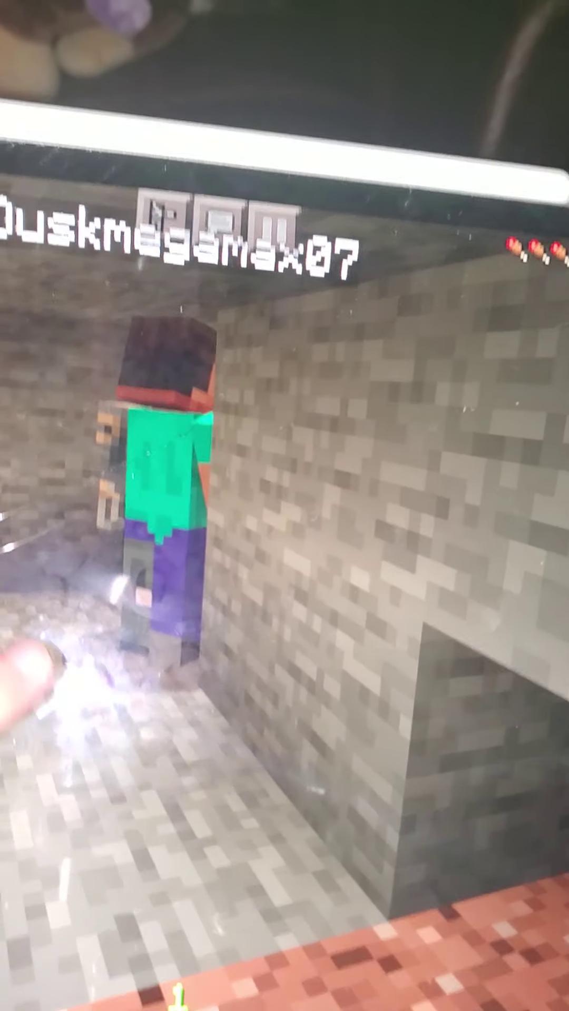
mouse_move(24, 672)
left_mouse_down()
mouse_move(103, 640)
mouse_move(150, 639)
left_mouse_up()
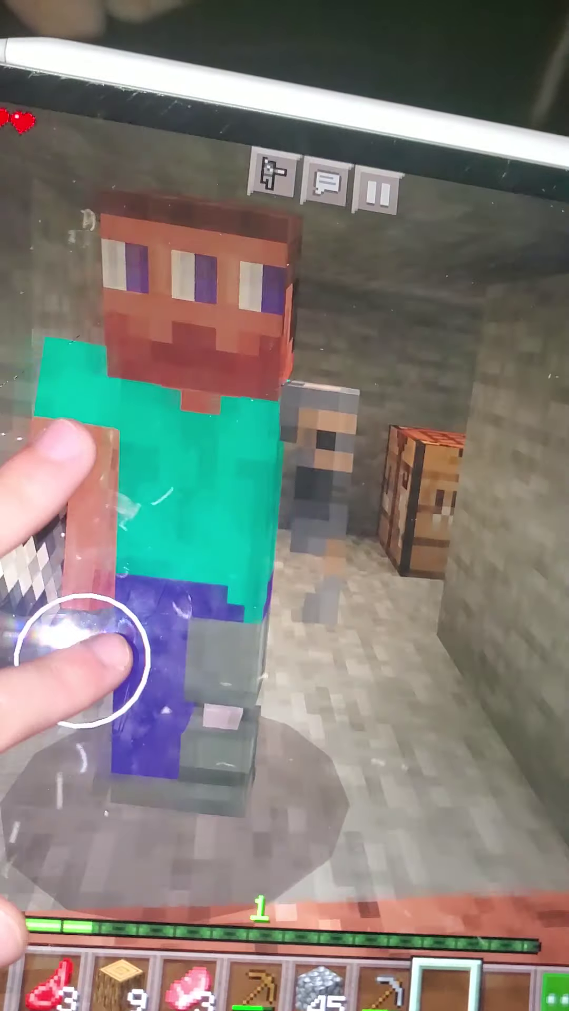
left_click_drag(103, 648, 91, 655)
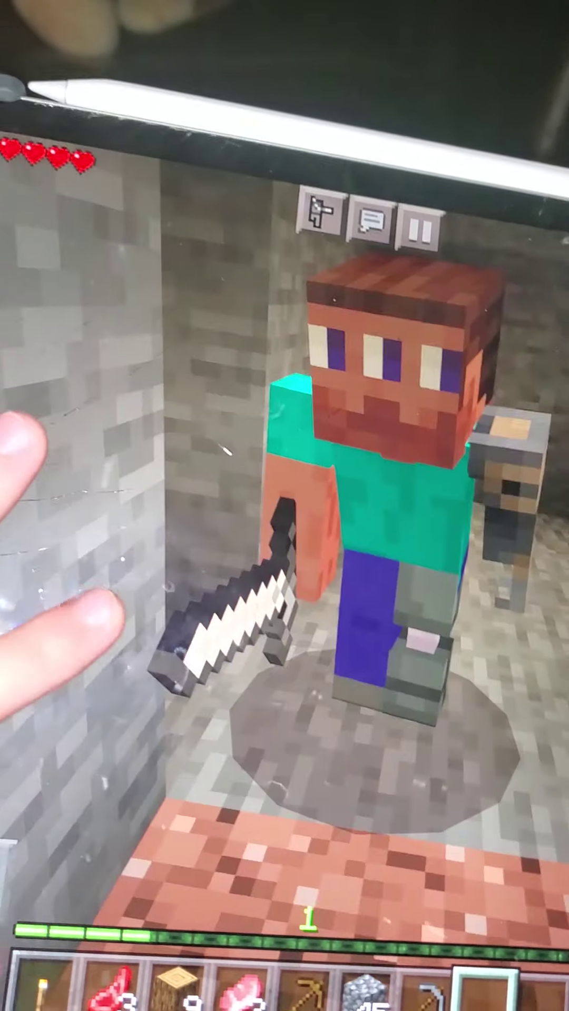